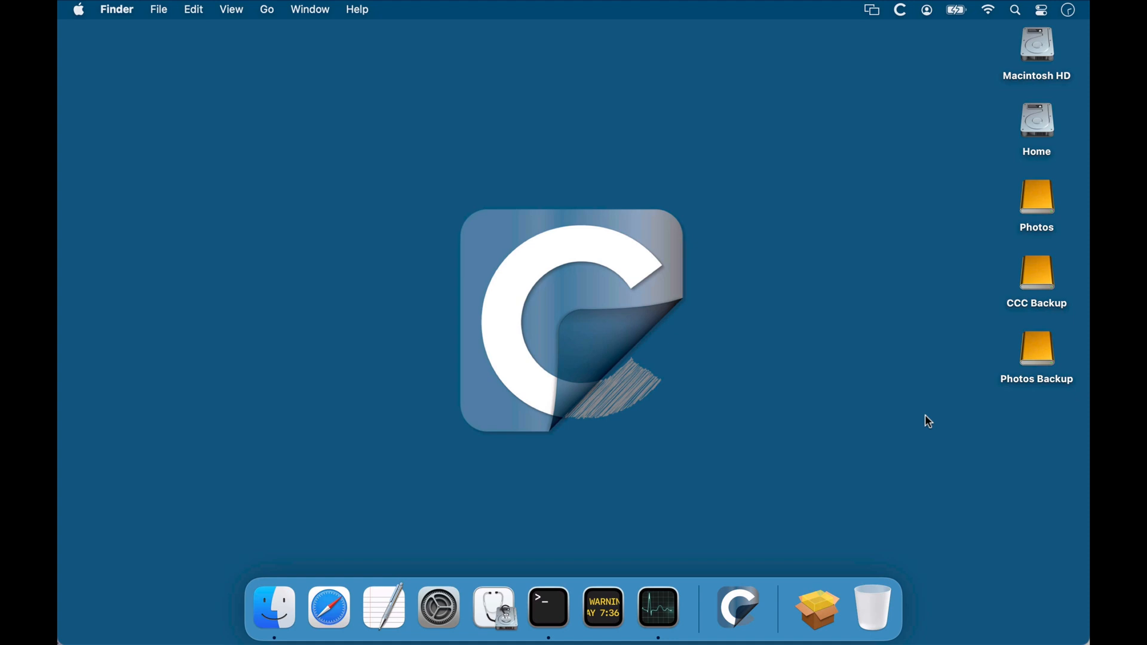
Open Carbon Copy Cloner and set up a restore task from CCC Backup to Macintosh HD, acknowledging the system files notice
{"action": "left_click", "coordinate": [739, 608]}
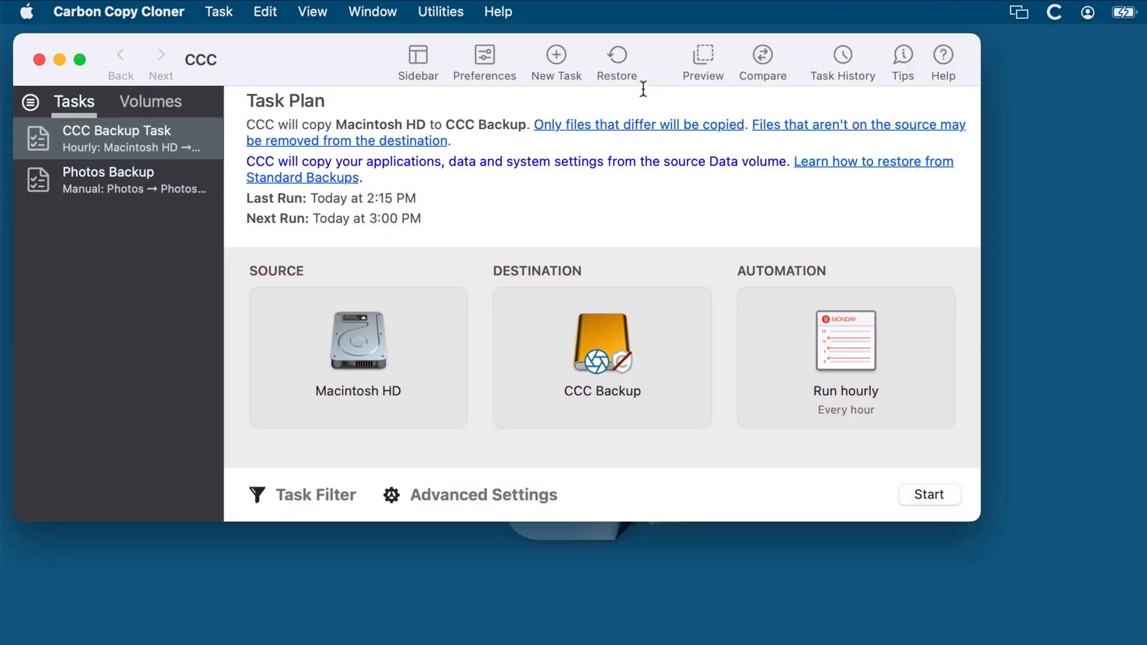
{"action": "left_click", "coordinate": [615, 57]}
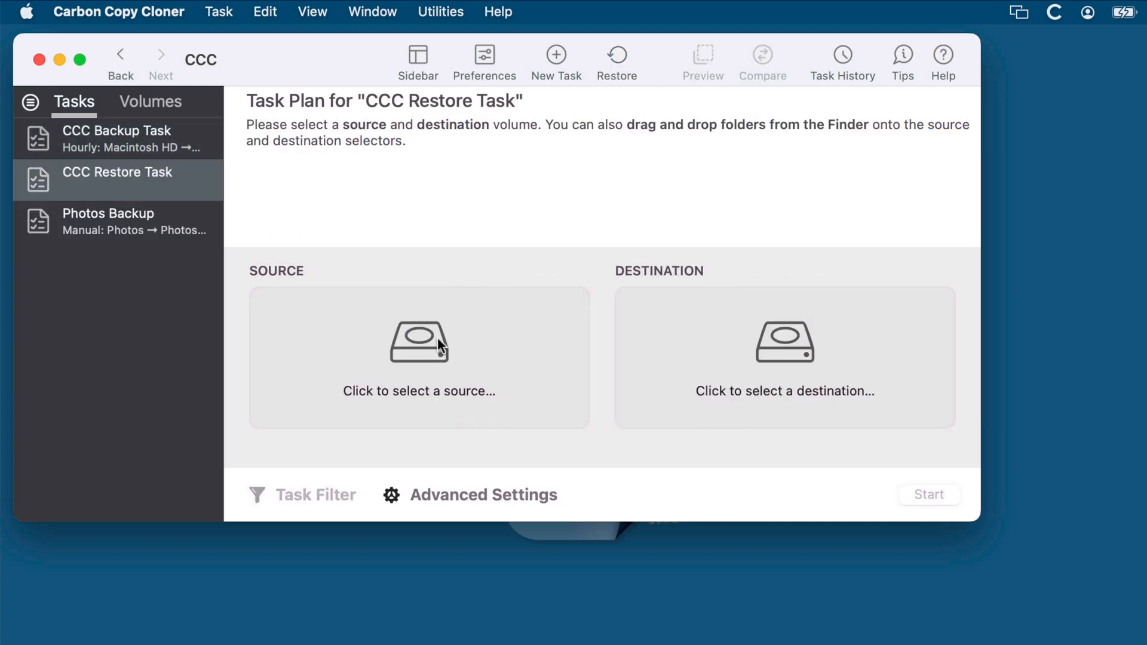
{"action": "left_click", "coordinate": [430, 354]}
{"action": "left_click", "coordinate": [561, 285]}
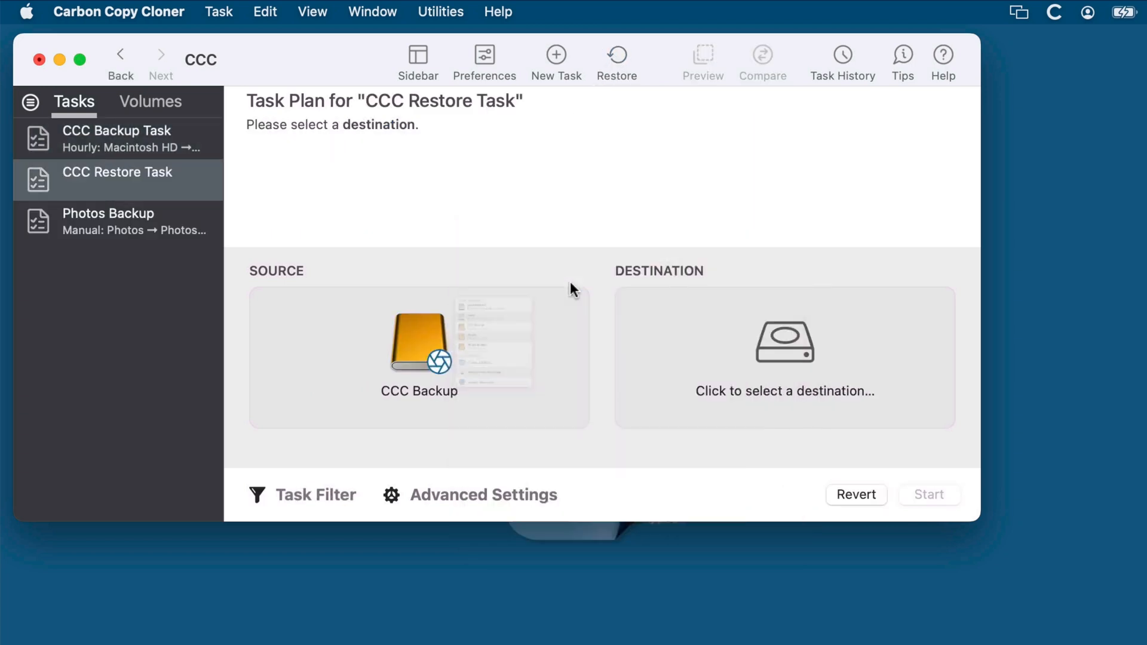
{"action": "left_click", "coordinate": [794, 337]}
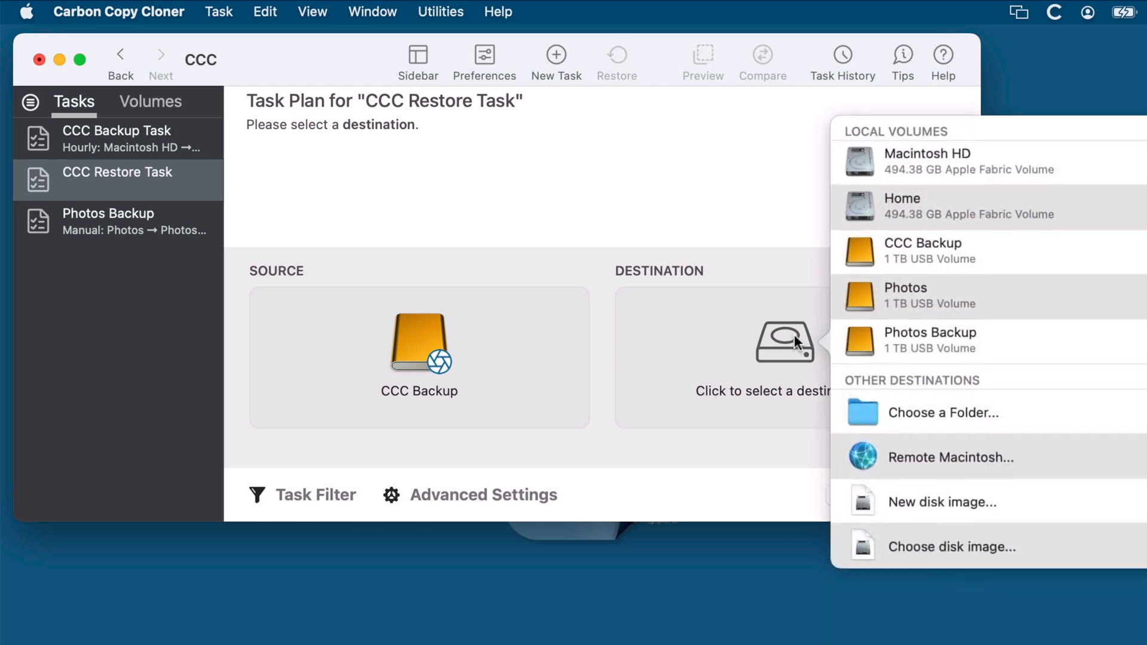
{"action": "left_click", "coordinate": [963, 170]}
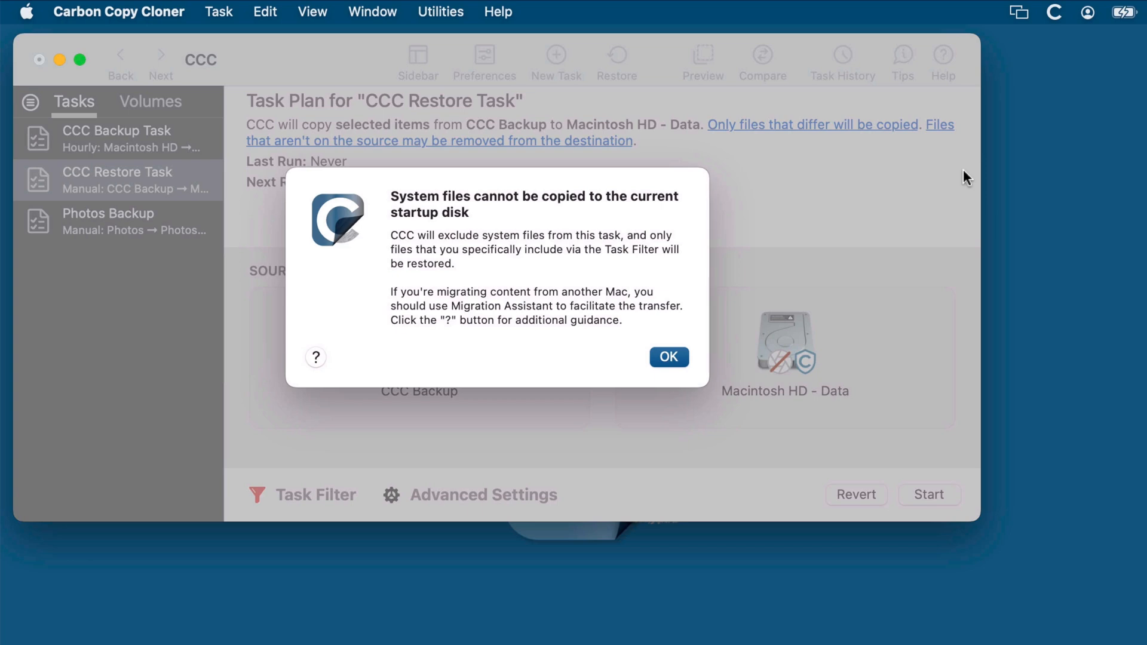
{"action": "left_click", "coordinate": [669, 358]}
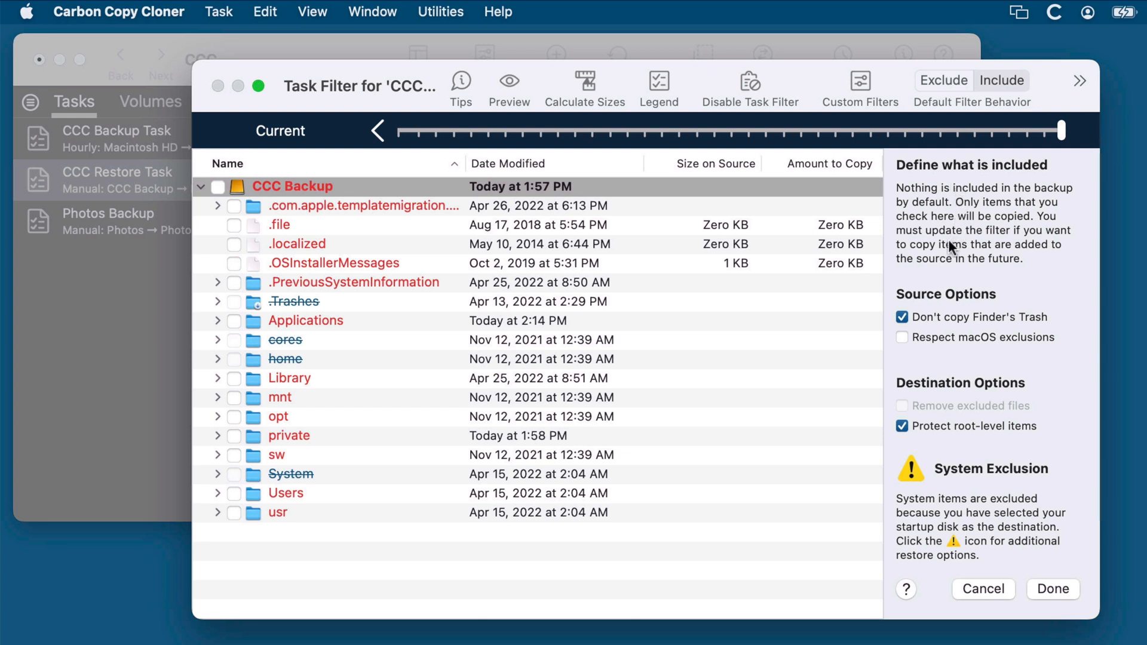
Include only the Applications folder in the task filter and run the restore
{"action": "left_click", "coordinate": [234, 323]}
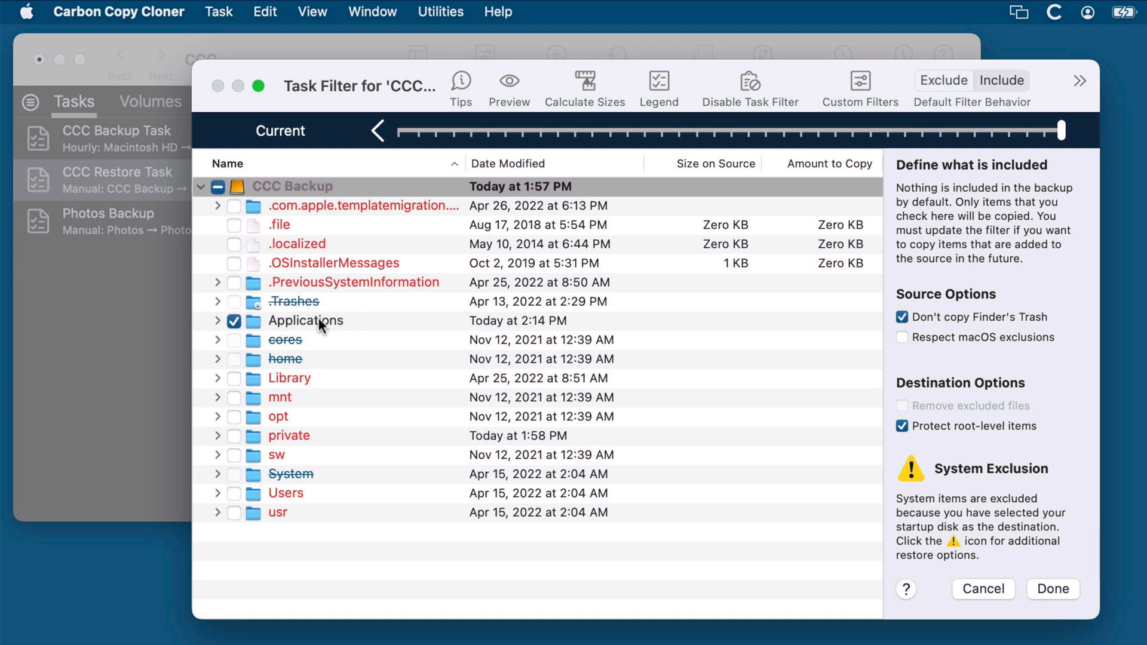
{"action": "left_click", "coordinate": [1052, 588]}
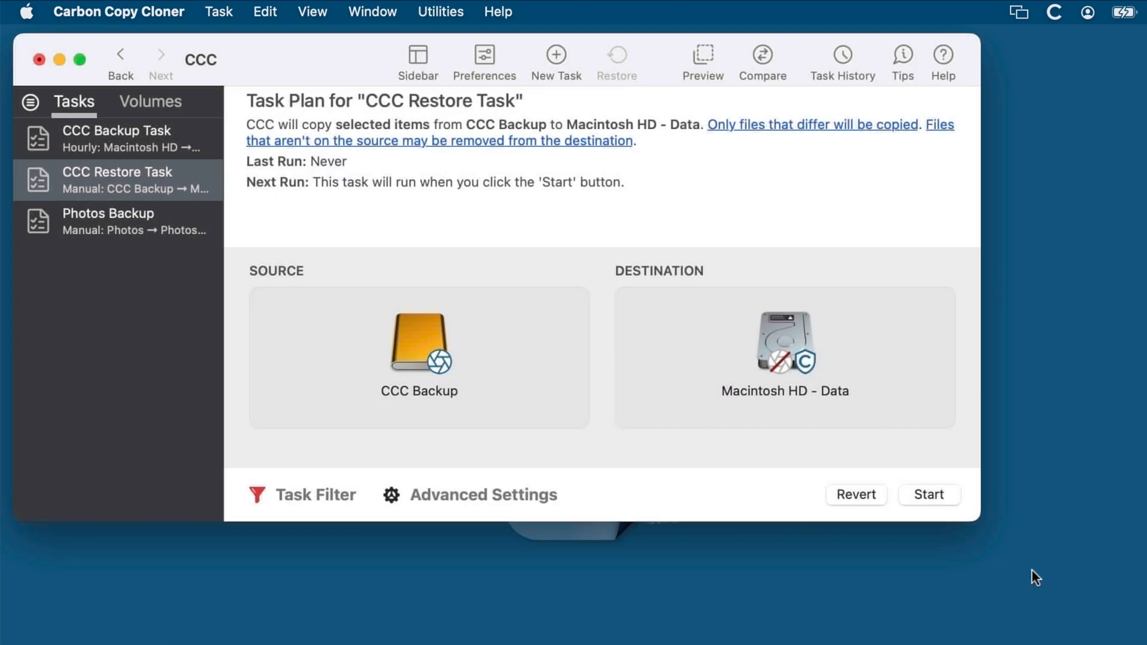
{"action": "left_click", "coordinate": [934, 496]}
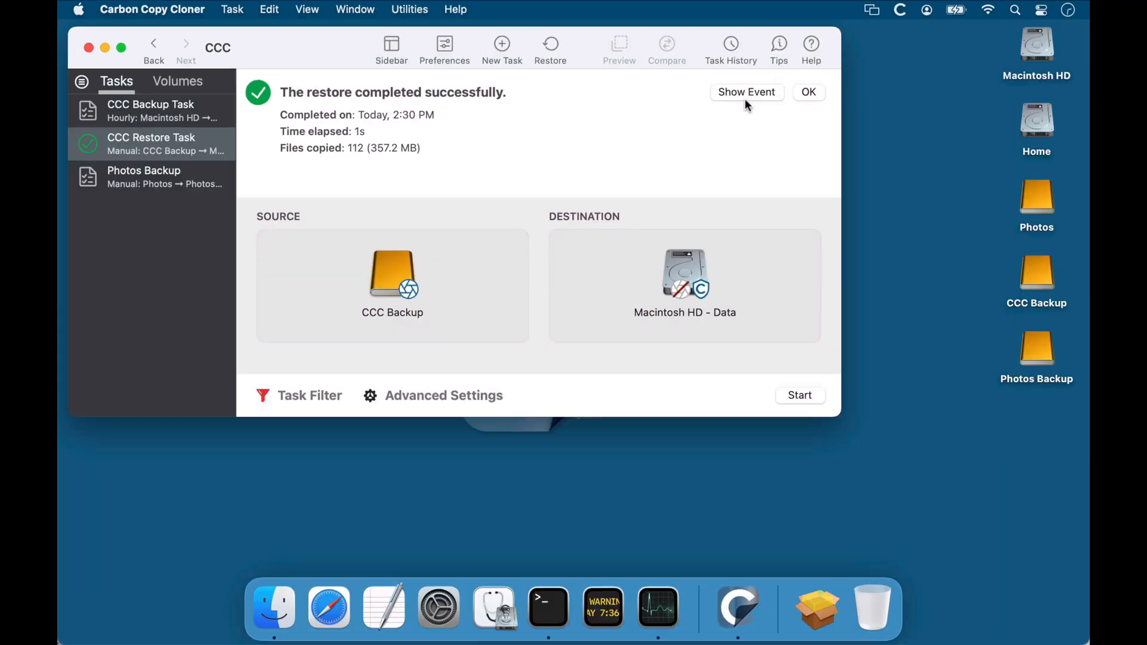
Review the audit of the finished Applications restore with Firefox.app collapsed, and quit Carbon Copy Cloner
{"action": "left_click", "coordinate": [751, 94]}
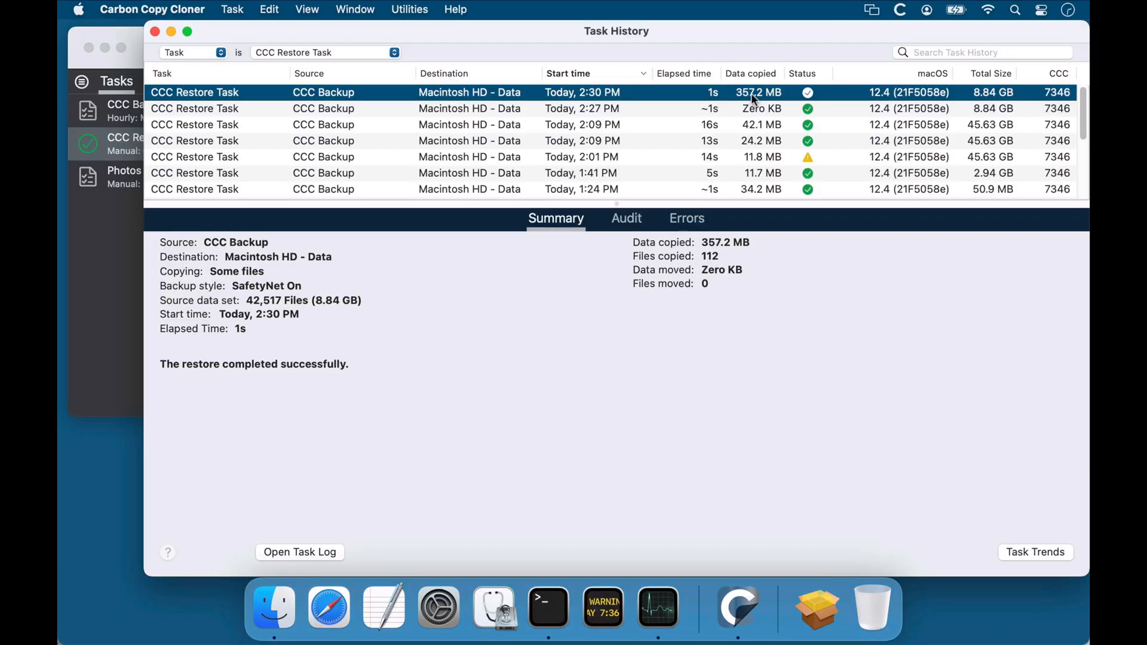
{"action": "left_click", "coordinate": [626, 218]}
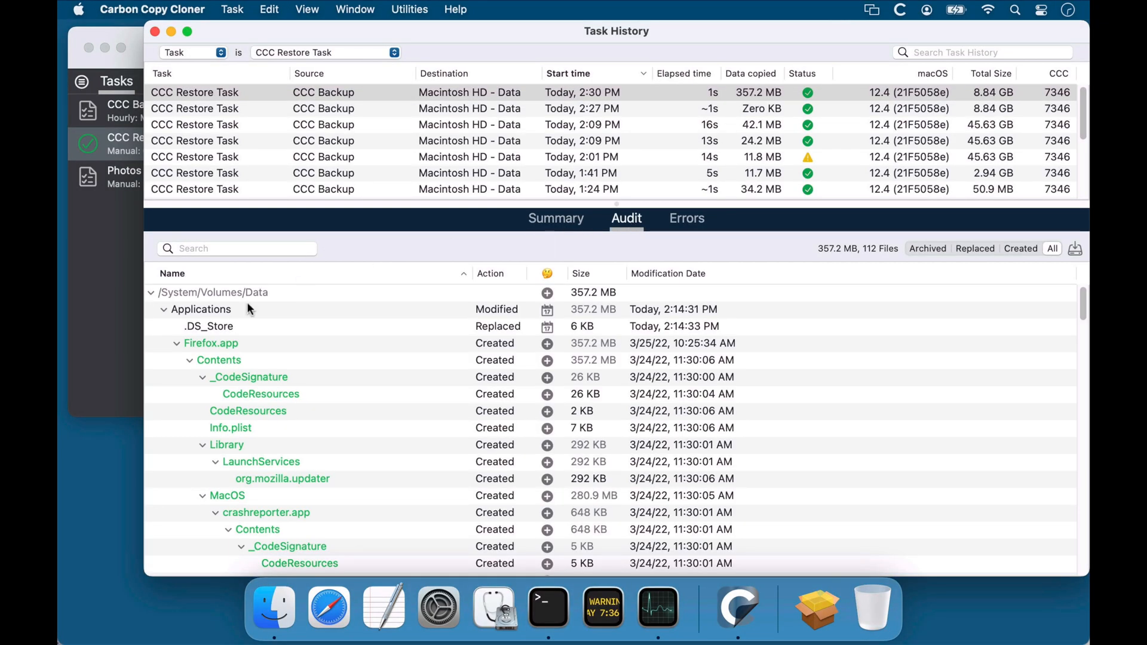
{"action": "left_click", "coordinate": [178, 343]}
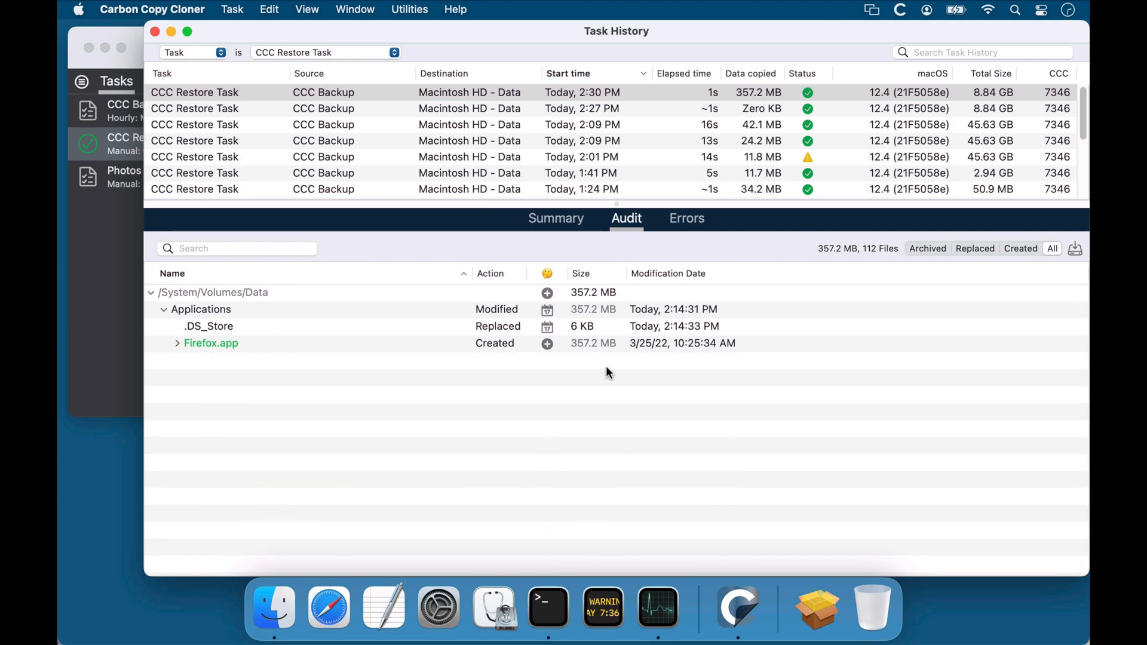
{"action": "key", "text": "super+q"}
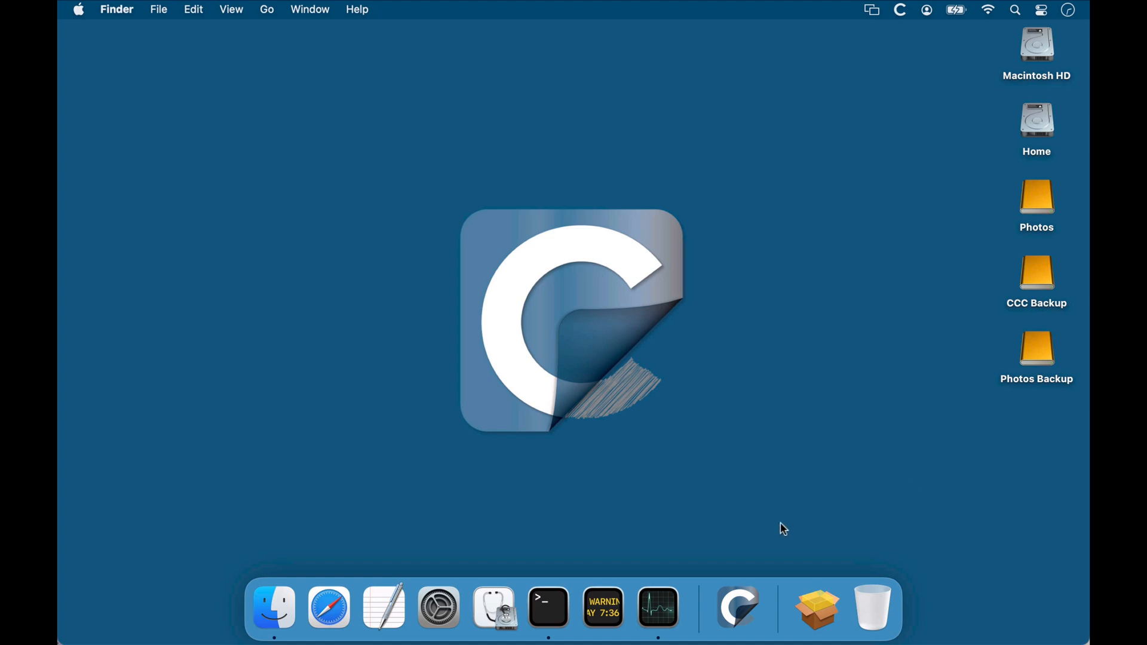
Reopen Carbon Copy Cloner, run CCC Backup Task manually, and close the window once the backup finishes
{"action": "left_click", "coordinate": [747, 592]}
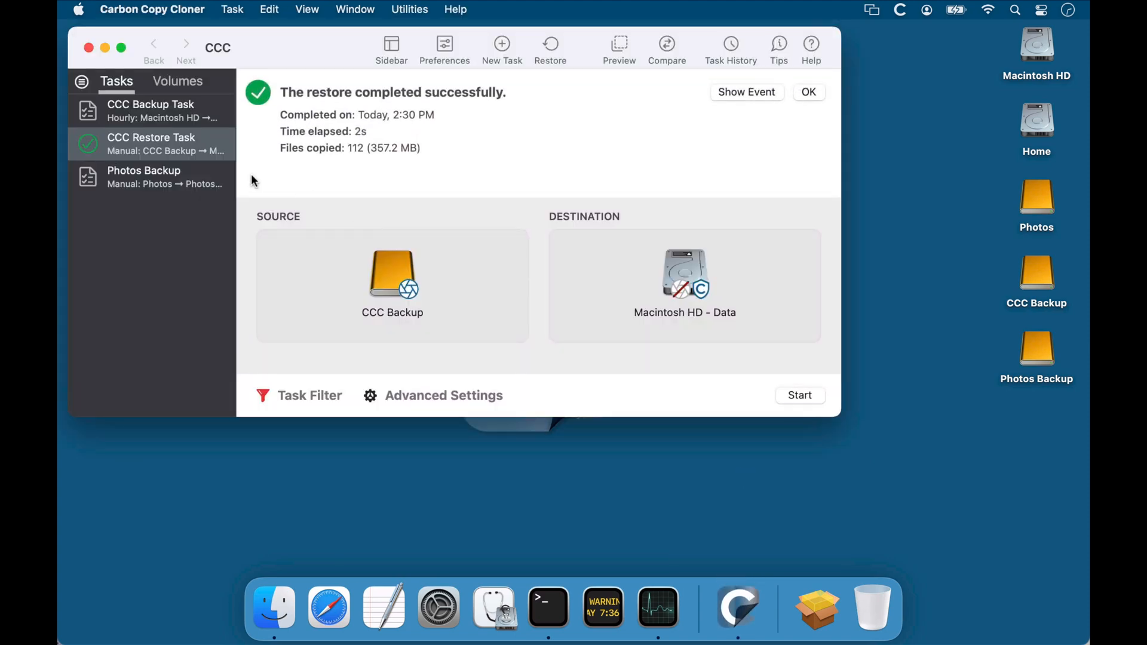
{"action": "left_click", "coordinate": [169, 118]}
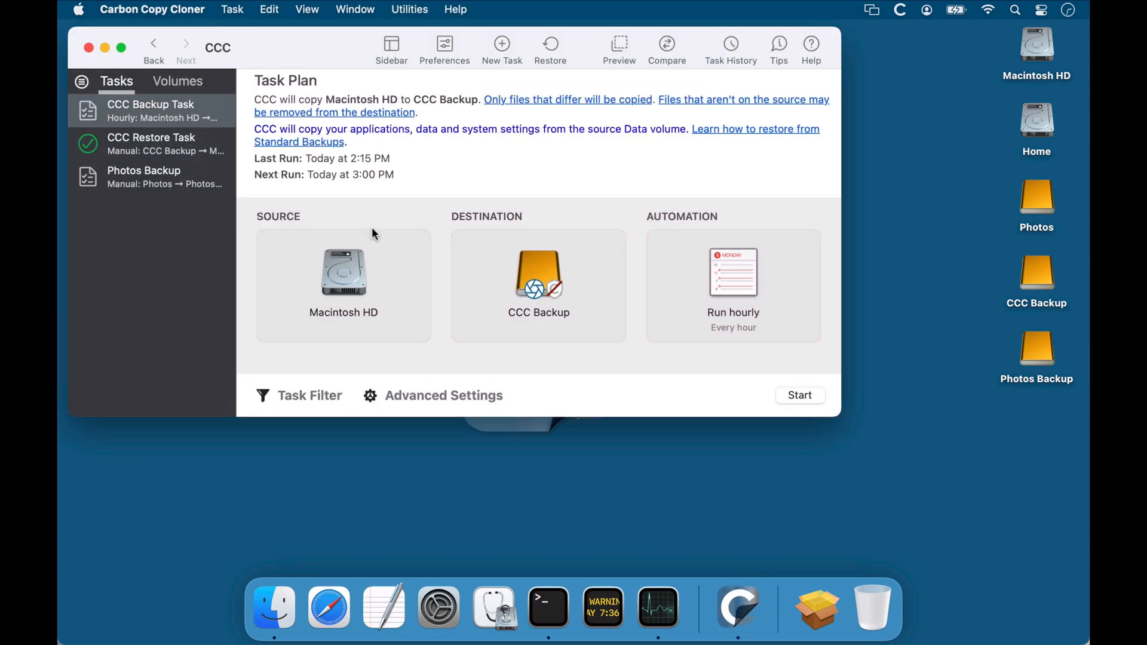
{"action": "left_click", "coordinate": [799, 397]}
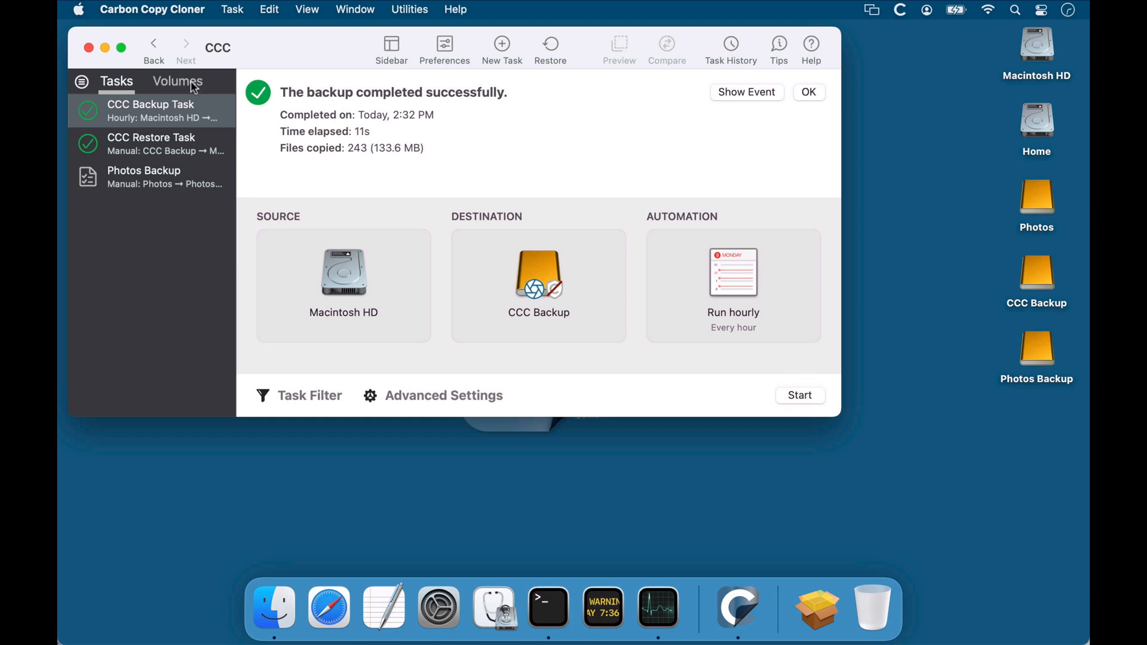
{"action": "left_click", "coordinate": [87, 47]}
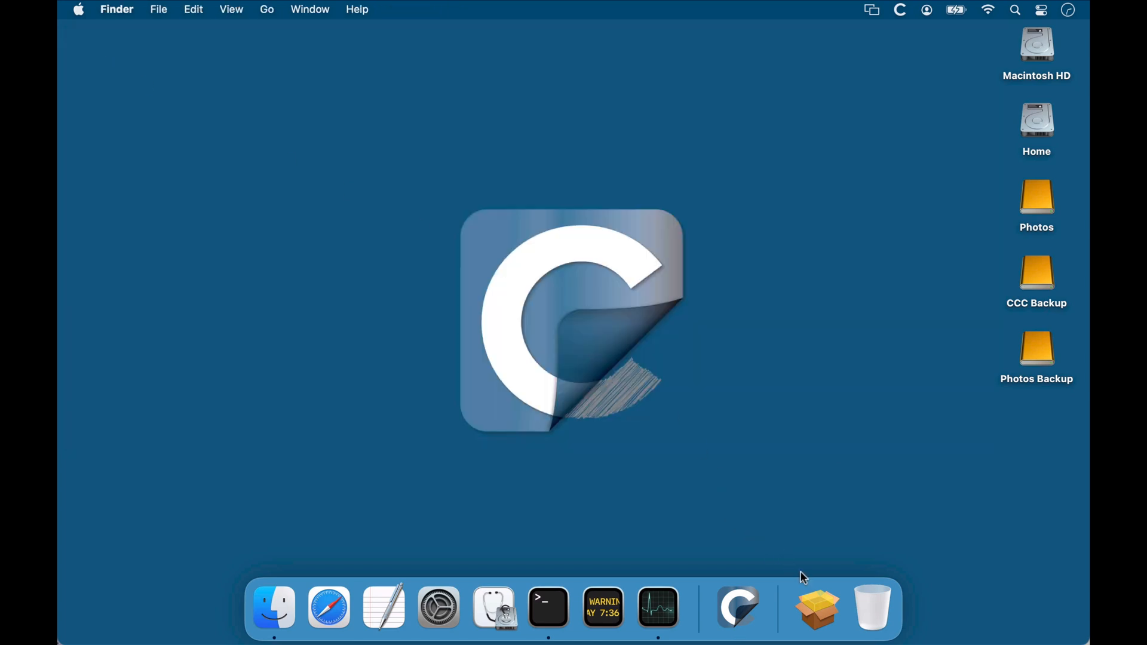
Install Brother_PrinterDrivers_MonochromeLaser.pkg from the downloads, allowing removable volume access, and move the installer to the Trash
{"action": "left_click", "coordinate": [818, 607]}
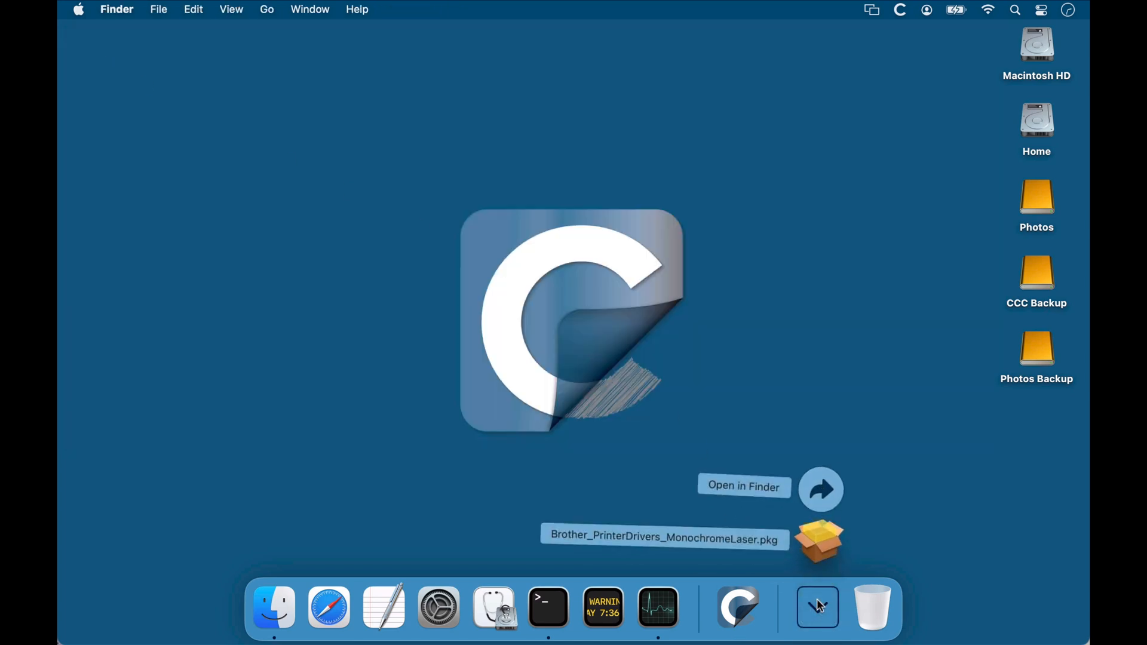
{"action": "left_click", "coordinate": [821, 541]}
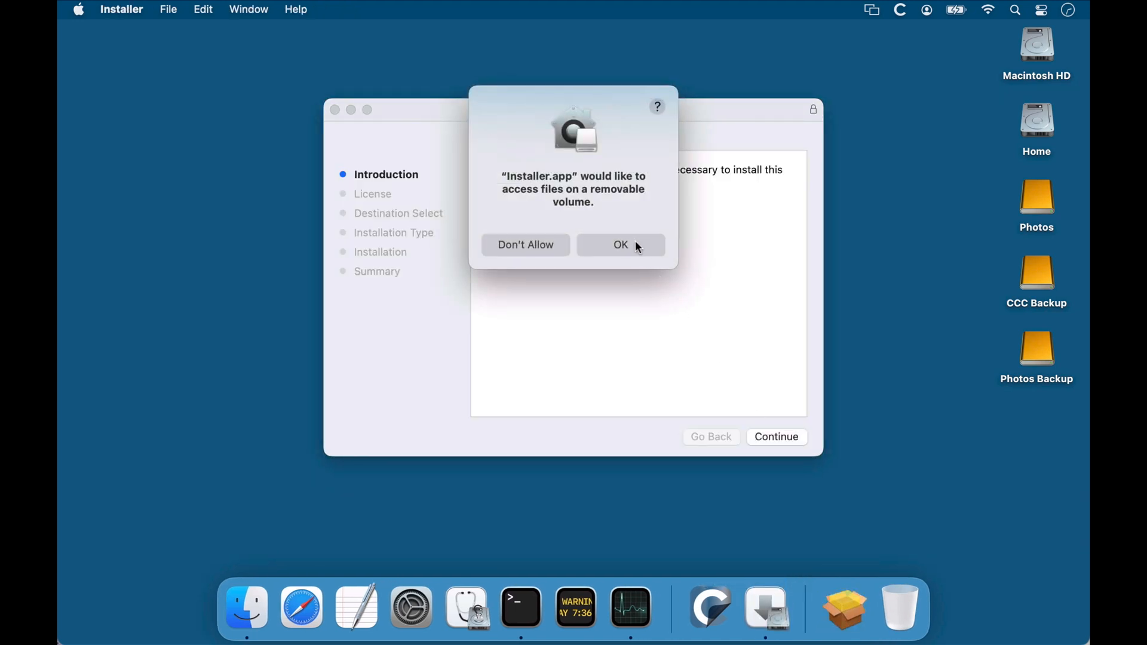
{"action": "left_click", "coordinate": [636, 244]}
{"action": "left_click", "coordinate": [784, 438]}
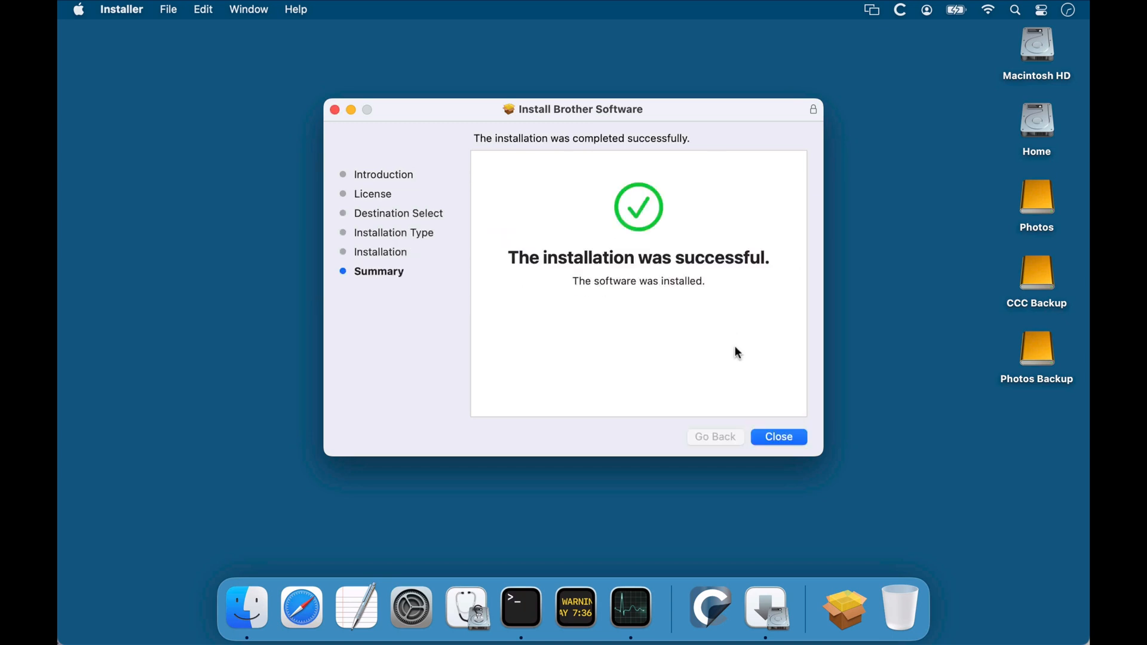
{"action": "left_click", "coordinate": [776, 434]}
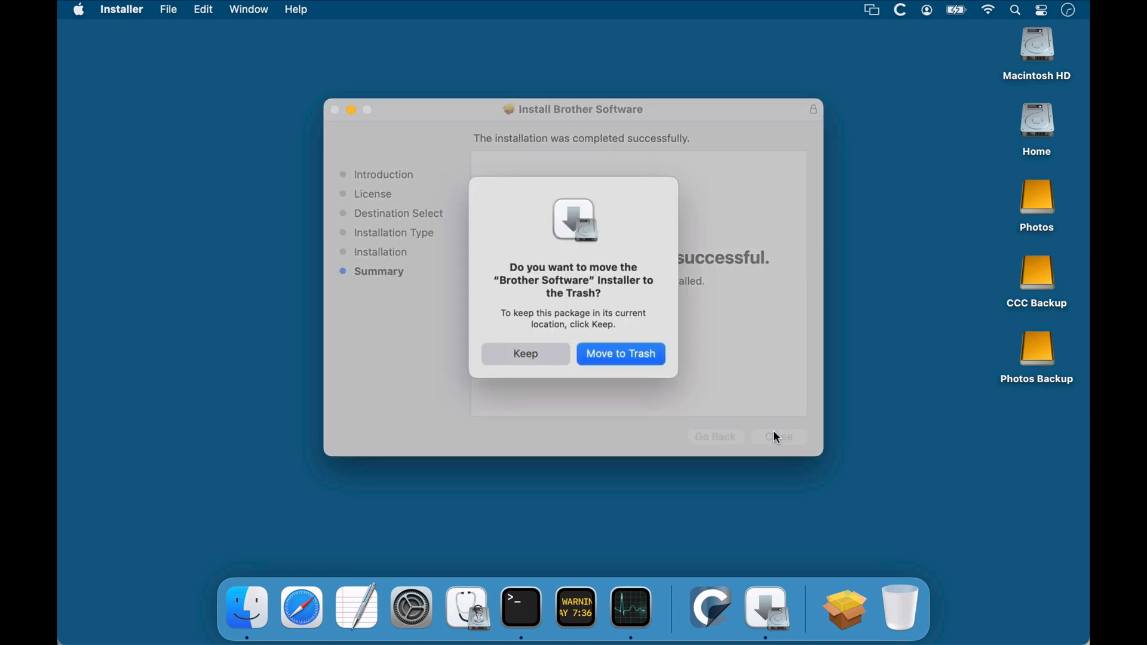
{"action": "left_click", "coordinate": [625, 352]}
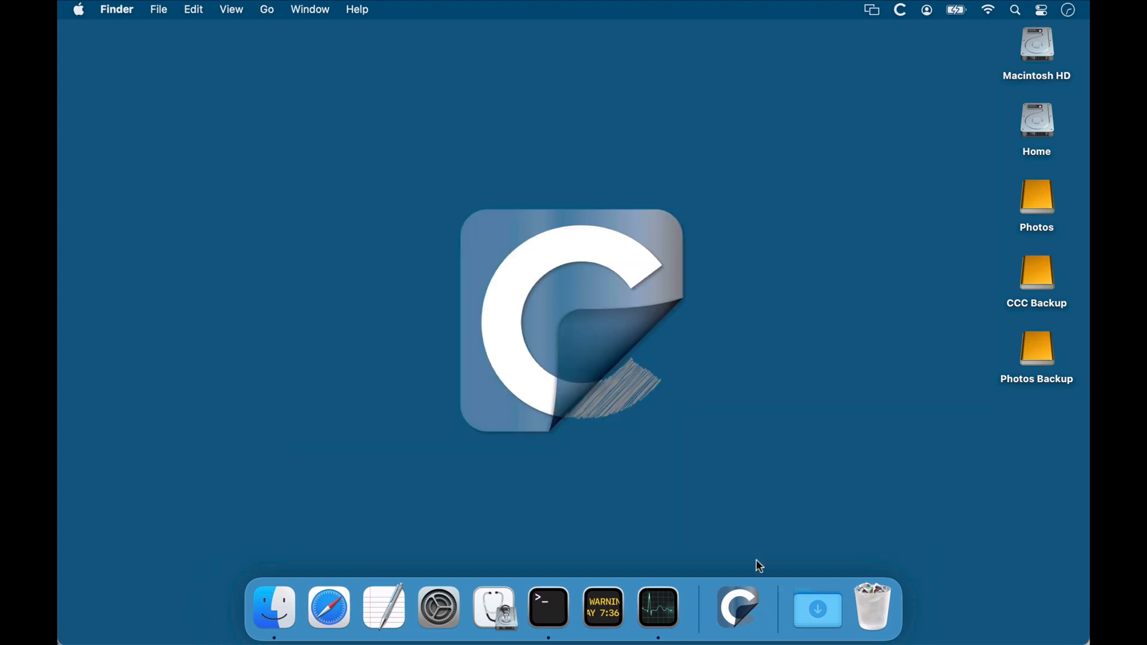
In Carbon Copy Cloner, create a second restore task from CCC Backup to Macintosh HD and acknowledge the system files notice
{"action": "left_click", "coordinate": [743, 610]}
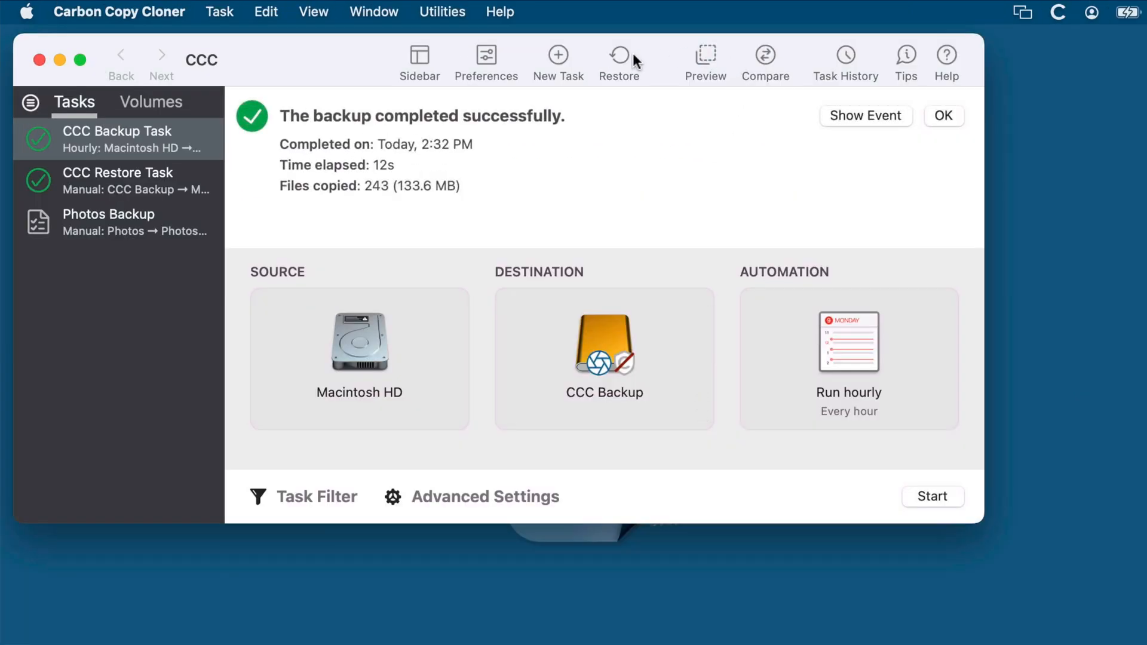
{"action": "left_click", "coordinate": [619, 55]}
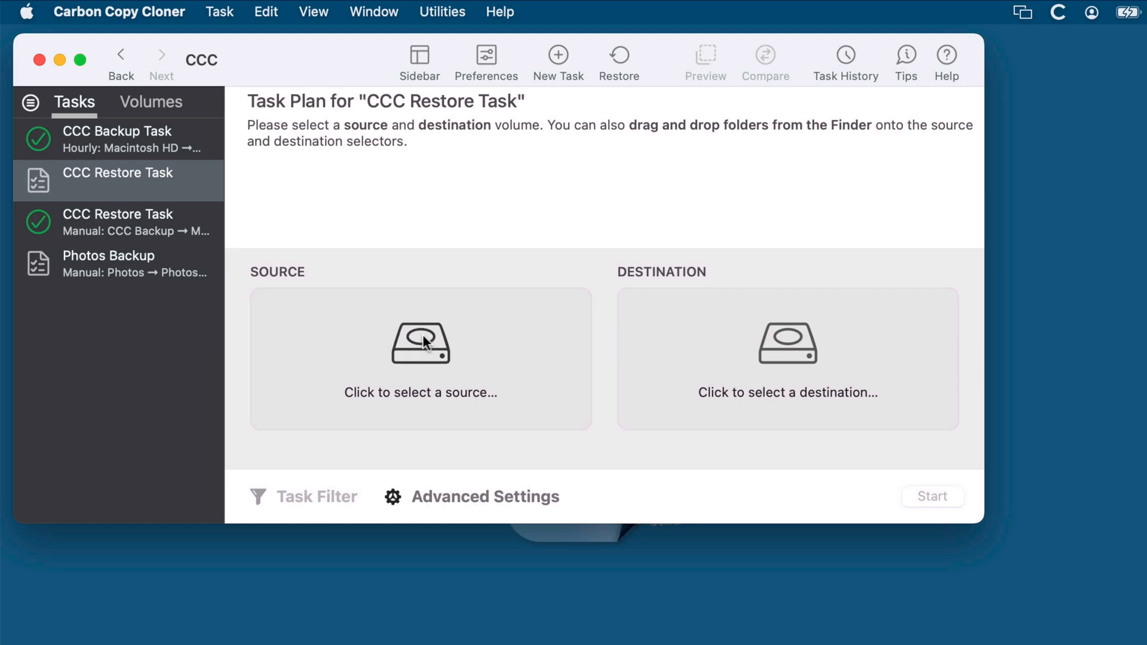
{"action": "left_click", "coordinate": [423, 336]}
{"action": "left_click", "coordinate": [573, 288]}
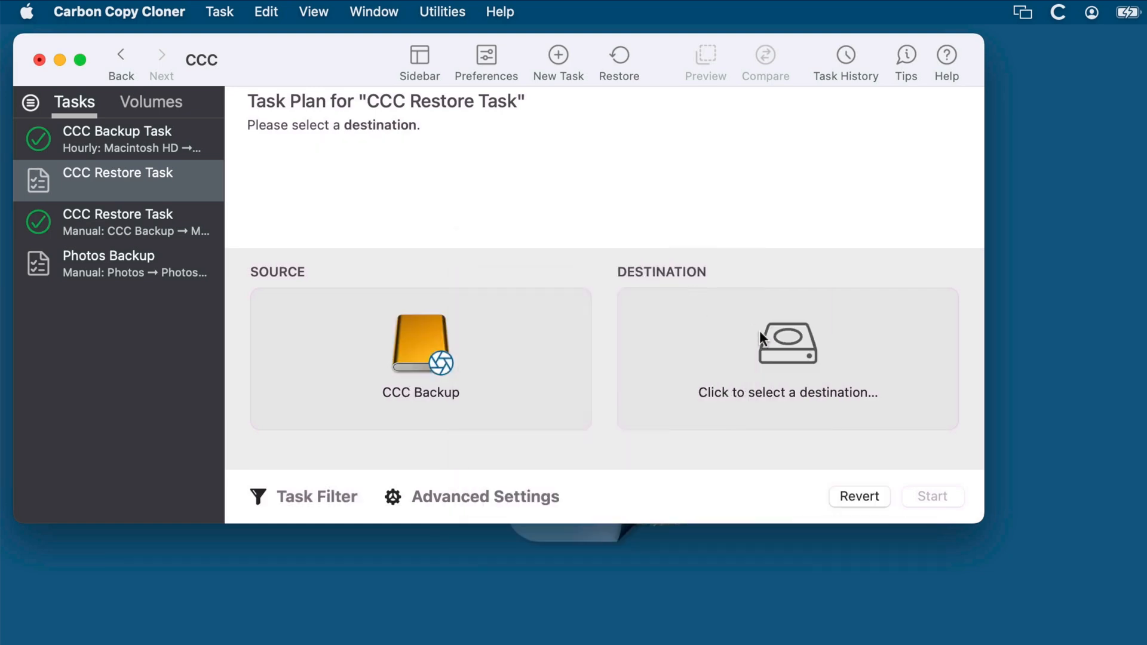
{"action": "left_click", "coordinate": [784, 347]}
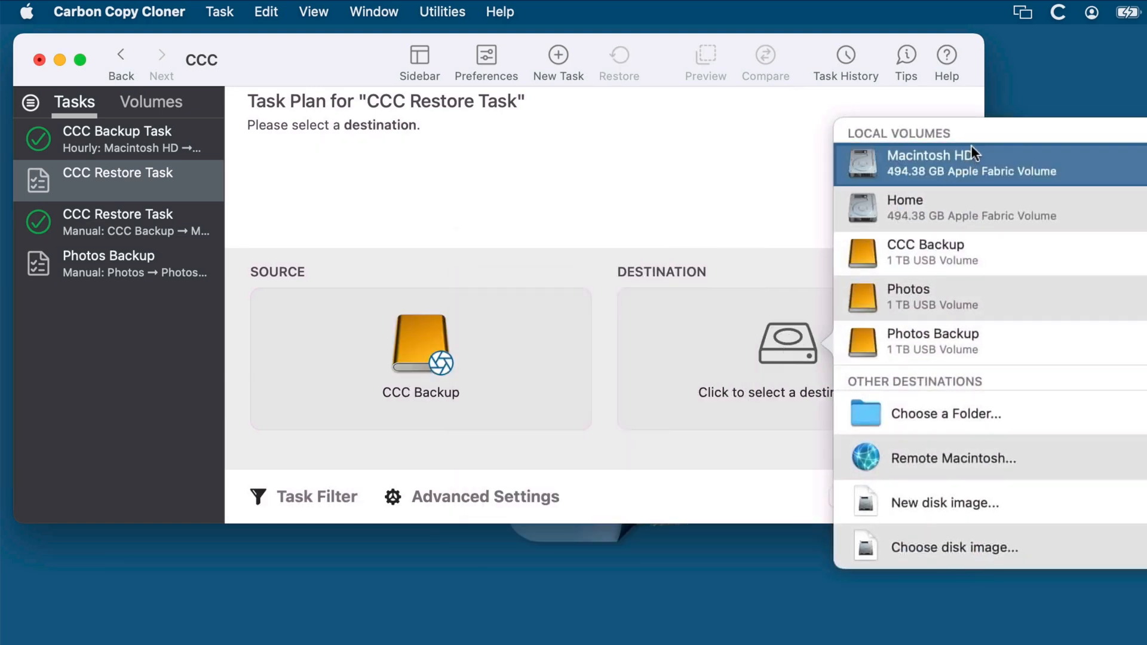
{"action": "left_click", "coordinate": [974, 156]}
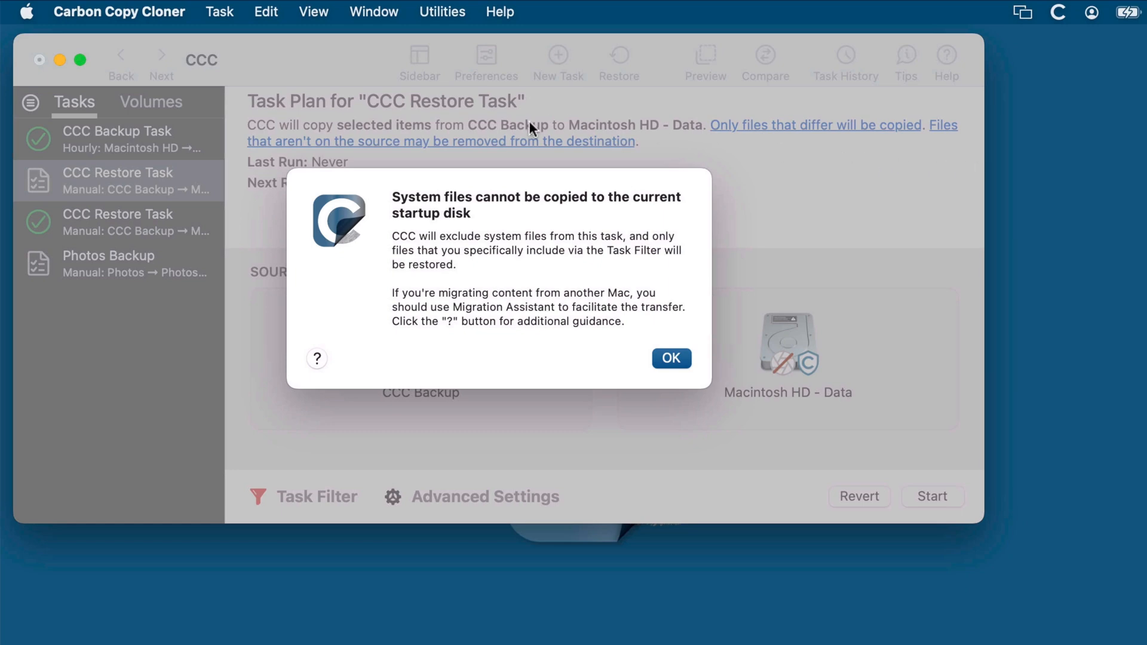
{"action": "left_click", "coordinate": [671, 358]}
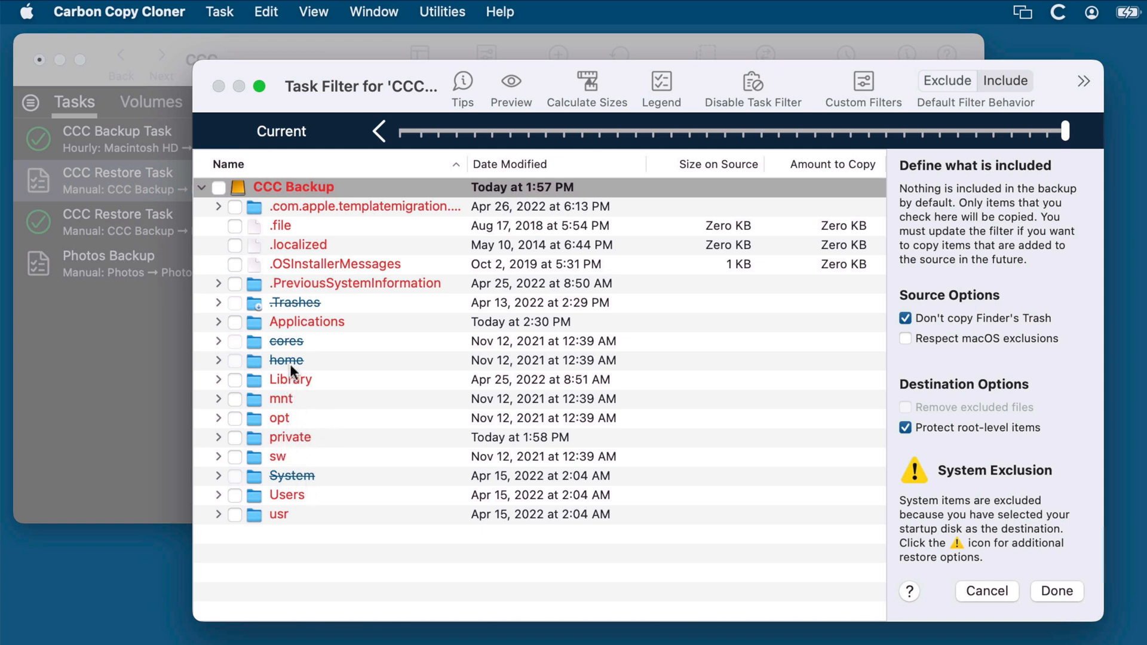
Include the whole CCC Backup volume in the task filter and run the restore
{"action": "mouse_move", "coordinate": [289, 364]}
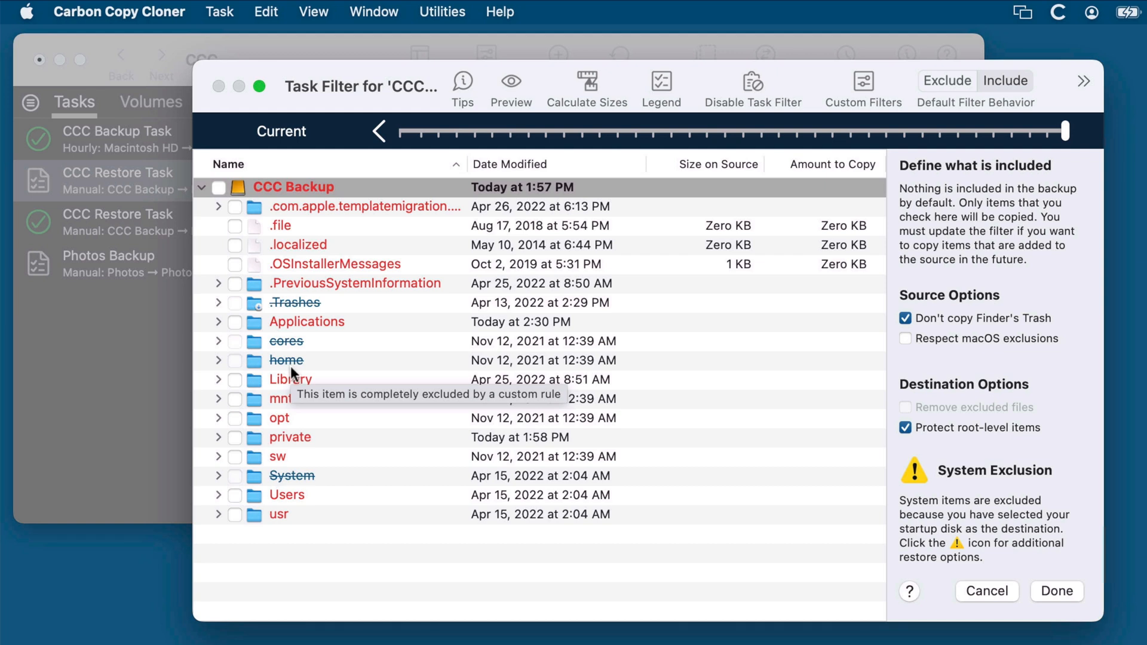
{"action": "left_click", "coordinate": [218, 187]}
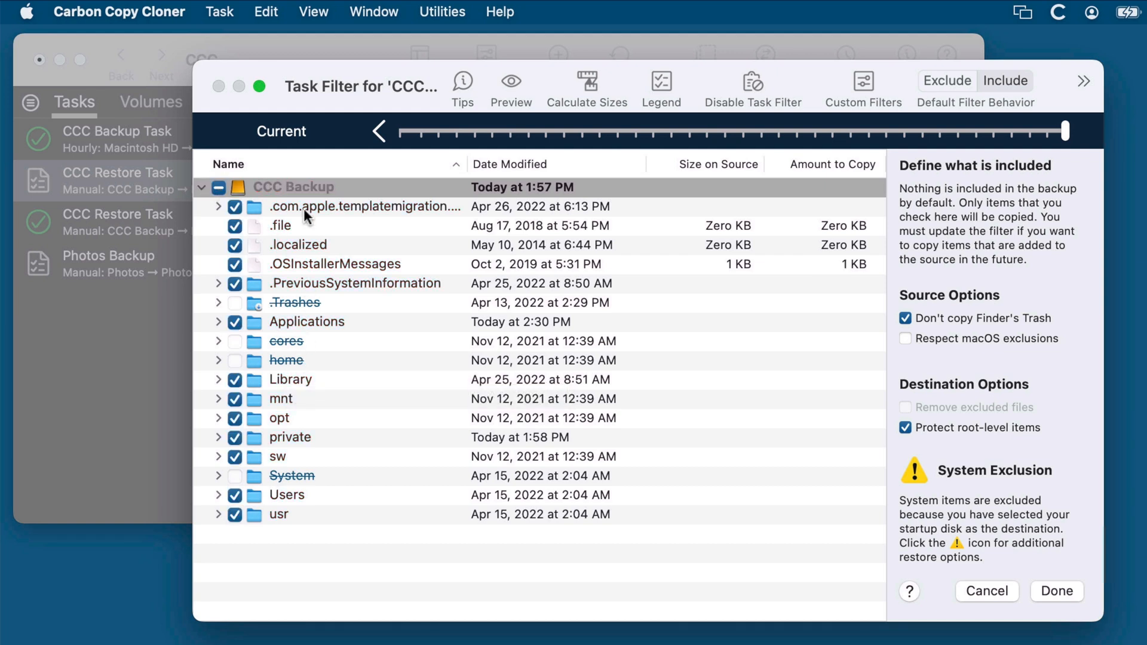
{"action": "left_click", "coordinate": [1052, 590]}
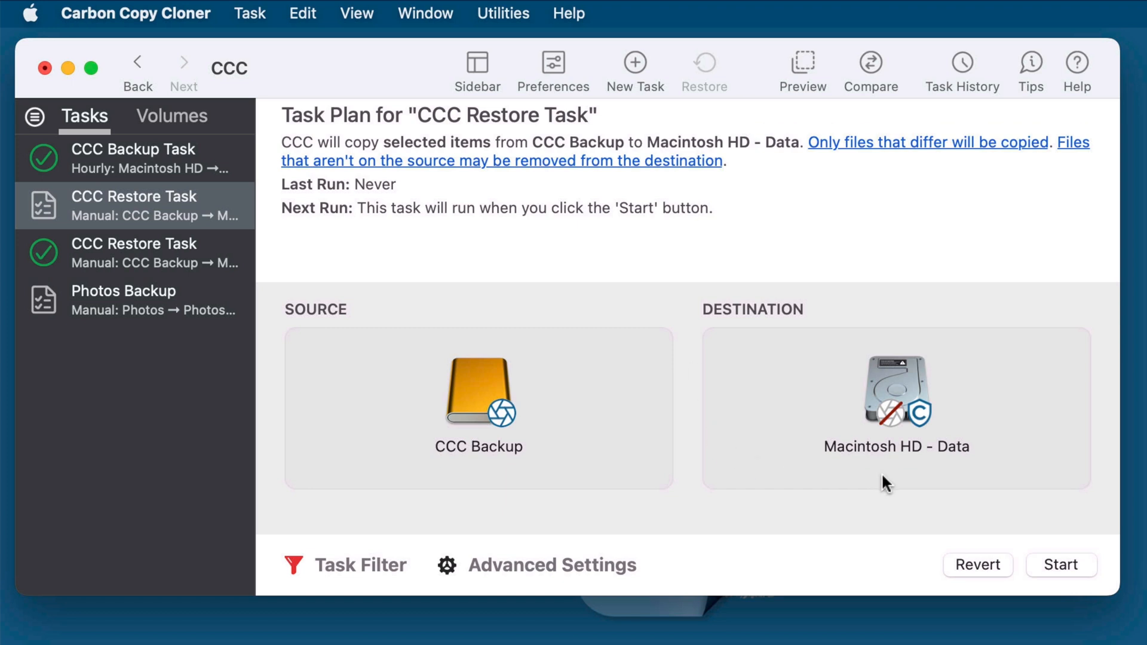
{"action": "left_click", "coordinate": [1062, 561]}
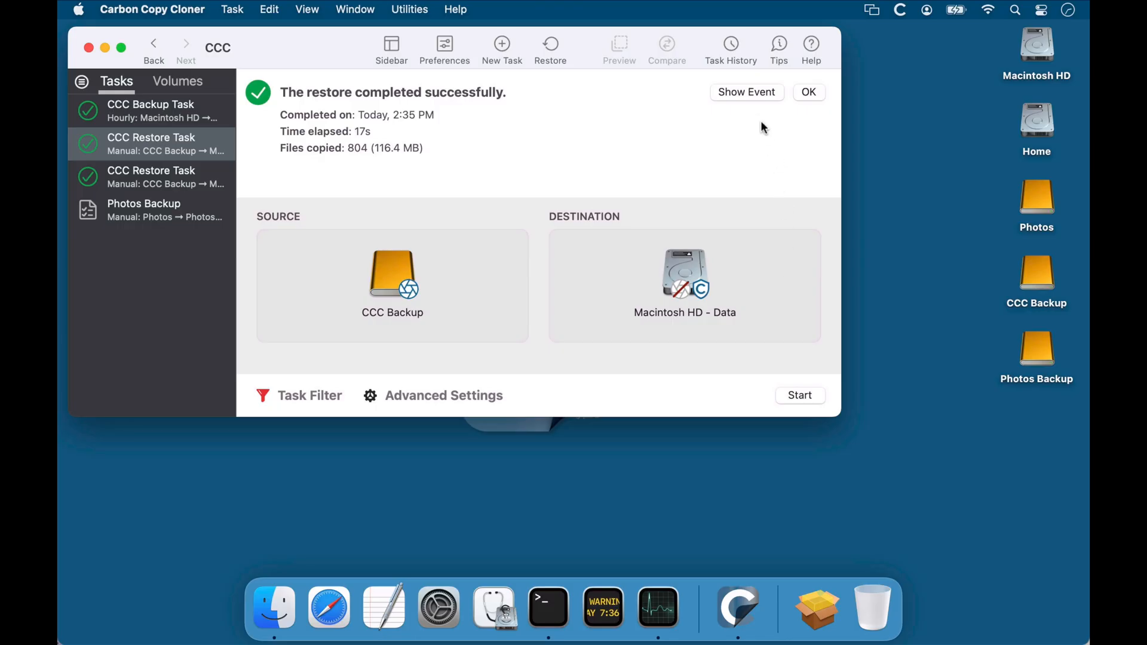
Open the audit of the full restore and examine the replaced and archived Brother printer files
{"action": "left_click", "coordinate": [745, 93]}
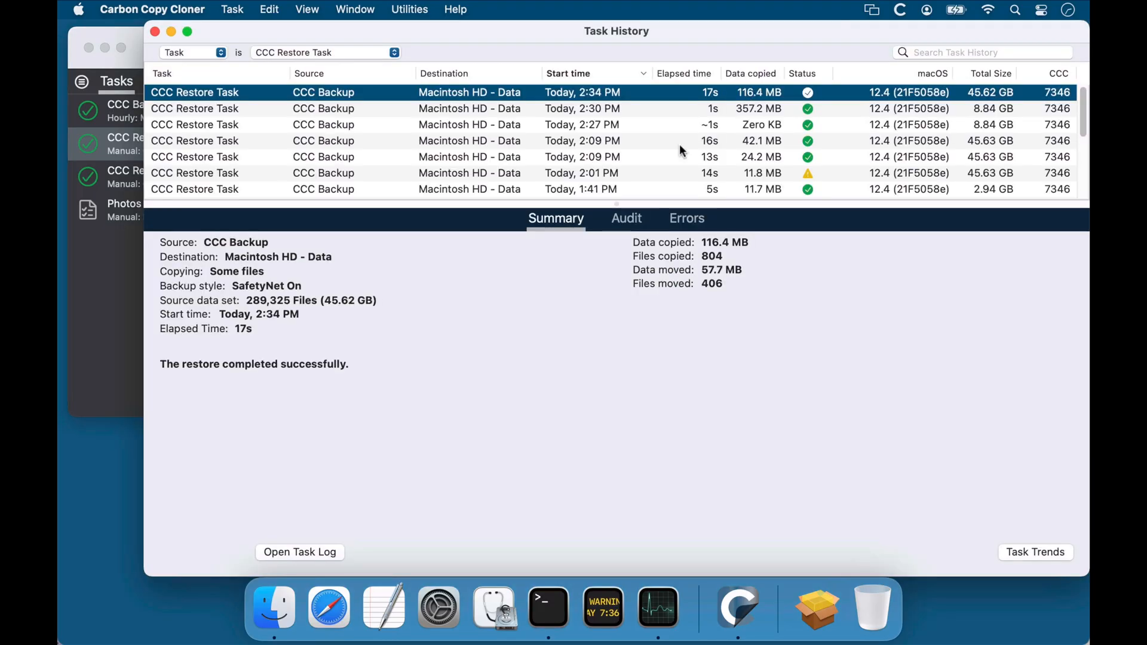
{"action": "left_click", "coordinate": [625, 222]}
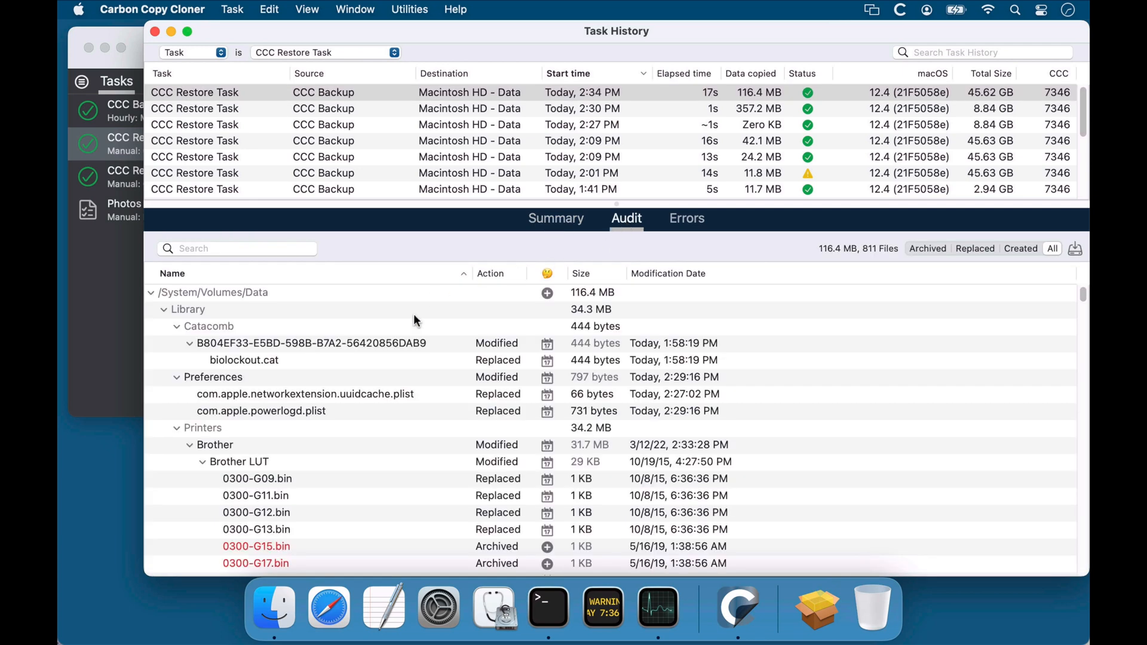
{"action": "scroll", "coordinate": [338, 455], "scroll_direction": "down", "scroll_amount": 1}
{"action": "scroll", "coordinate": [312, 525], "scroll_direction": "down", "scroll_amount": 2}
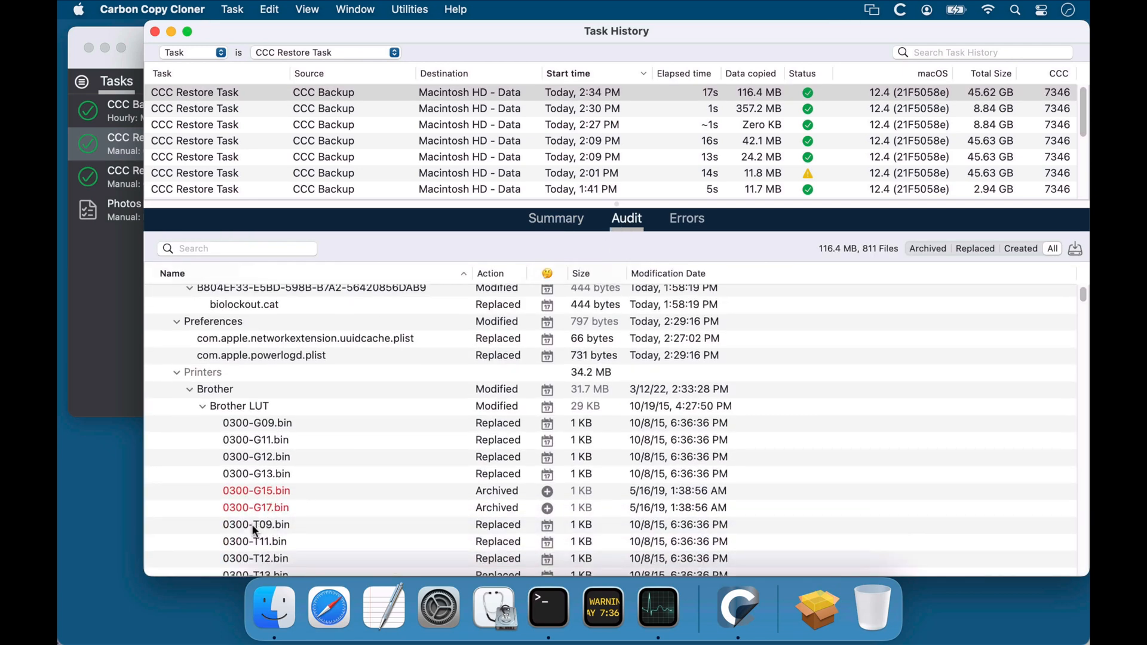
Review the Brother entries in the restore audit, then collapse the Printers folder and examine the entries below it
{"action": "scroll", "coordinate": [299, 460], "scroll_direction": "down", "scroll_amount": 1}
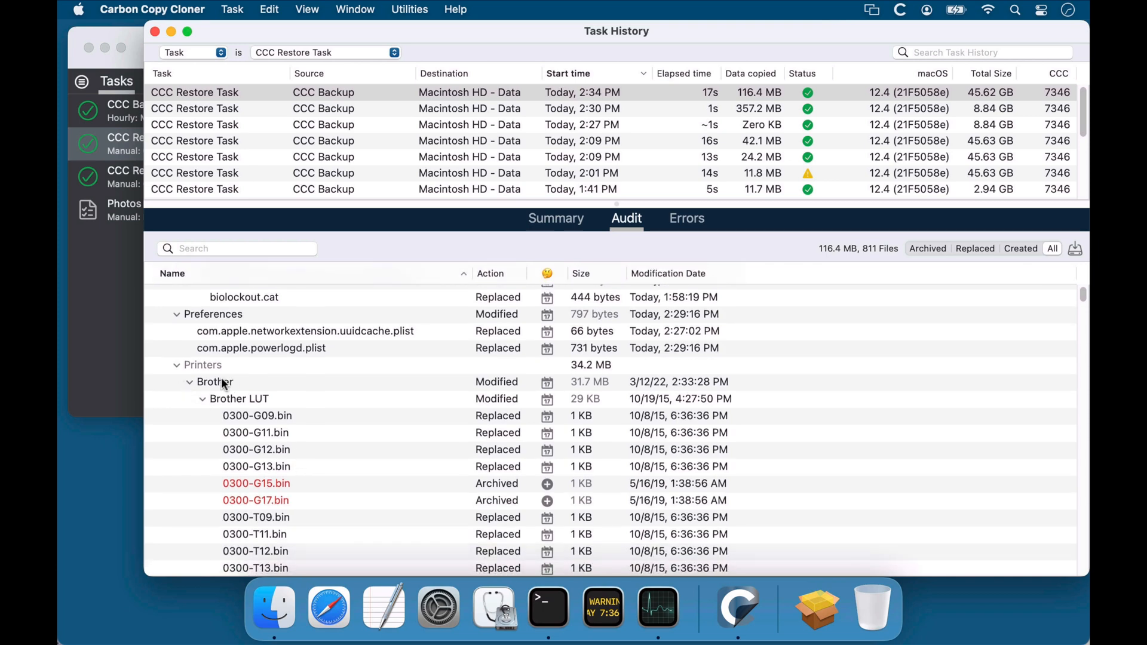
{"action": "scroll", "coordinate": [287, 466], "scroll_direction": "up", "scroll_amount": 1}
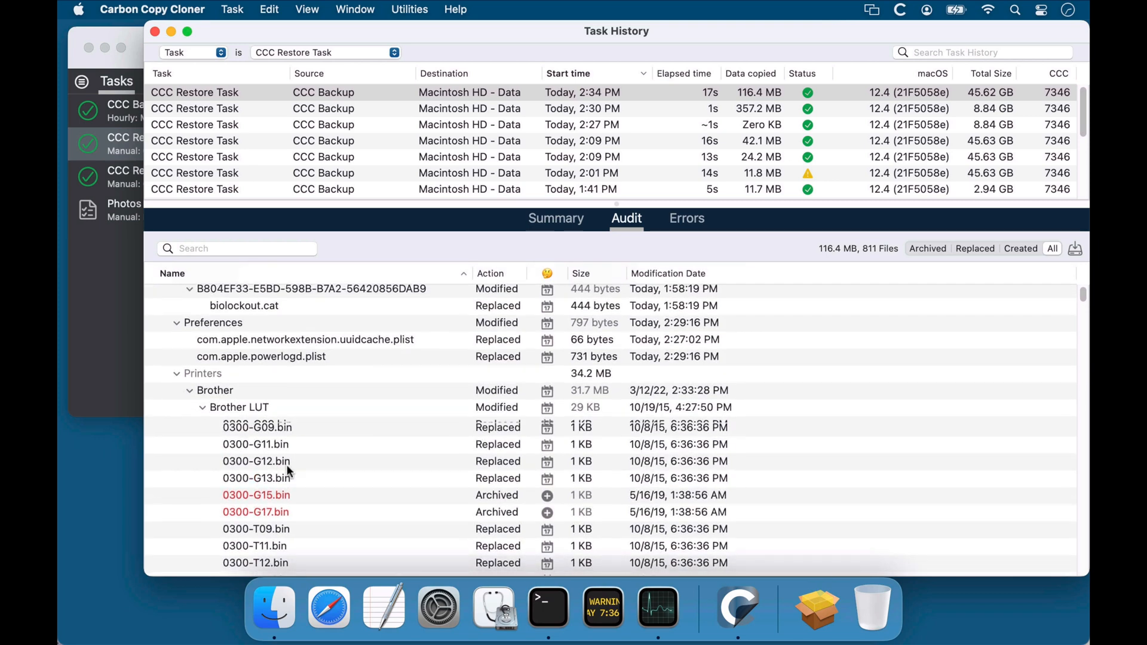
{"action": "left_click", "coordinate": [176, 373]}
{"action": "scroll", "coordinate": [182, 388], "scroll_direction": "down", "scroll_amount": 3}
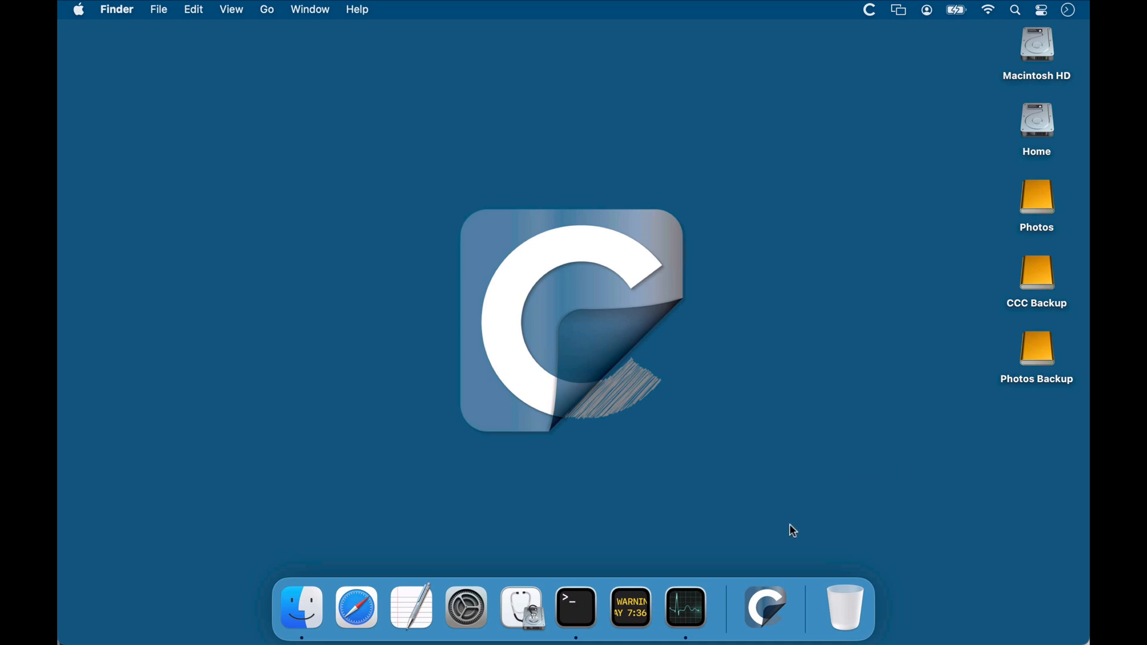
Launch Carbon Copy Cloner and open the help desk request form for asking a question about CCC
{"action": "left_click", "coordinate": [768, 589]}
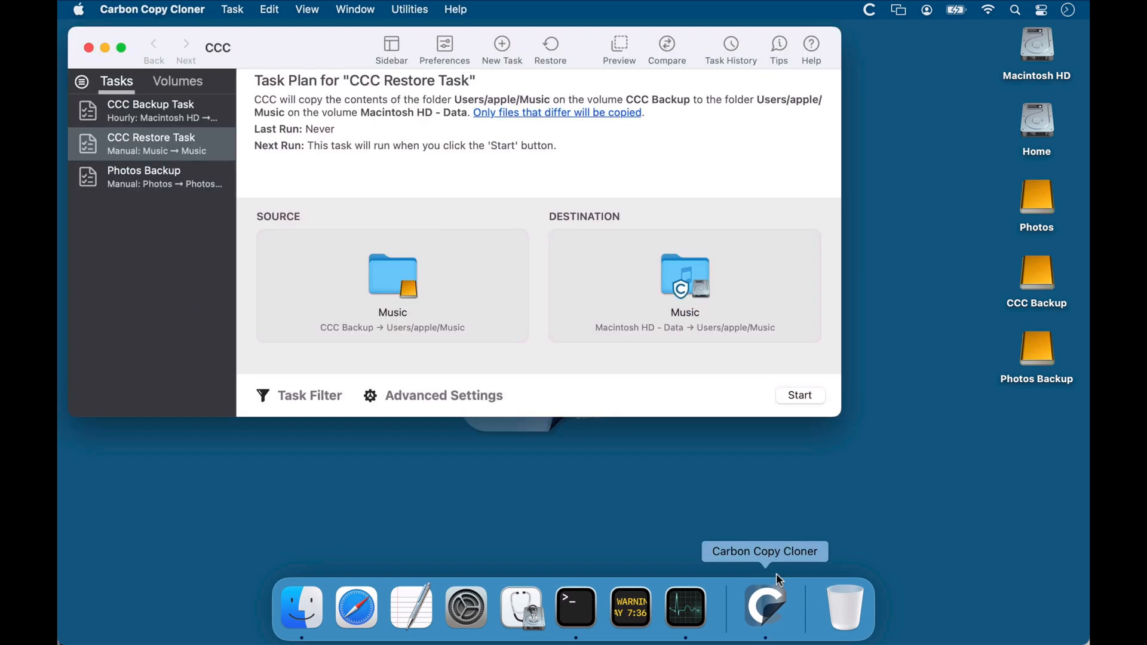
{"action": "left_click", "coordinate": [456, 9]}
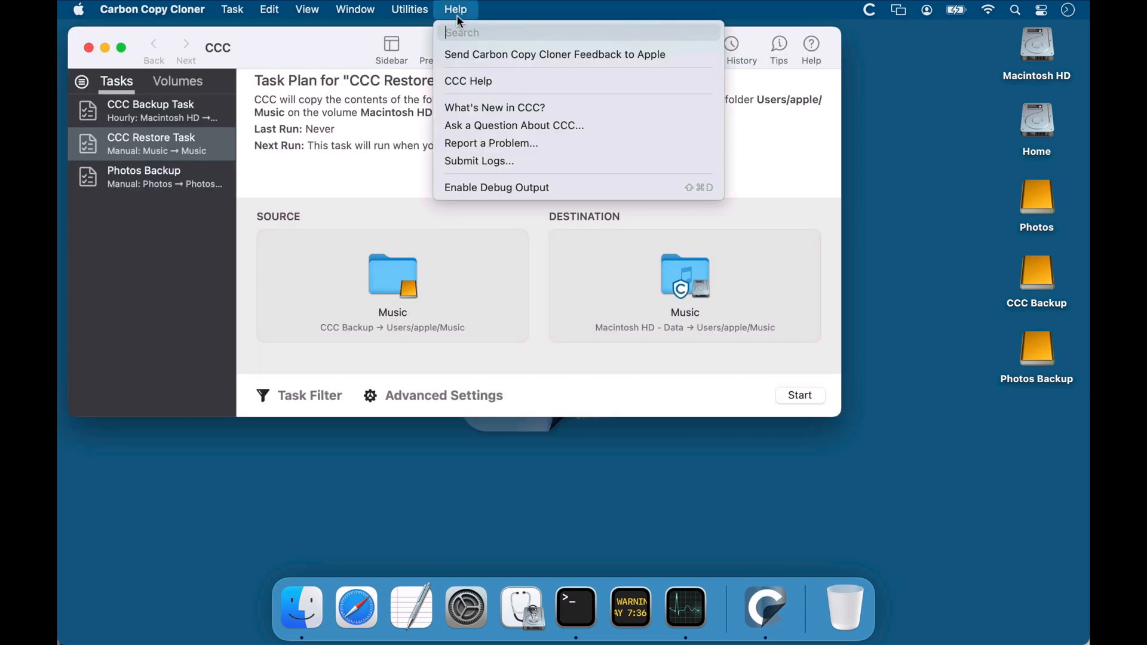
{"action": "left_click", "coordinate": [523, 124]}
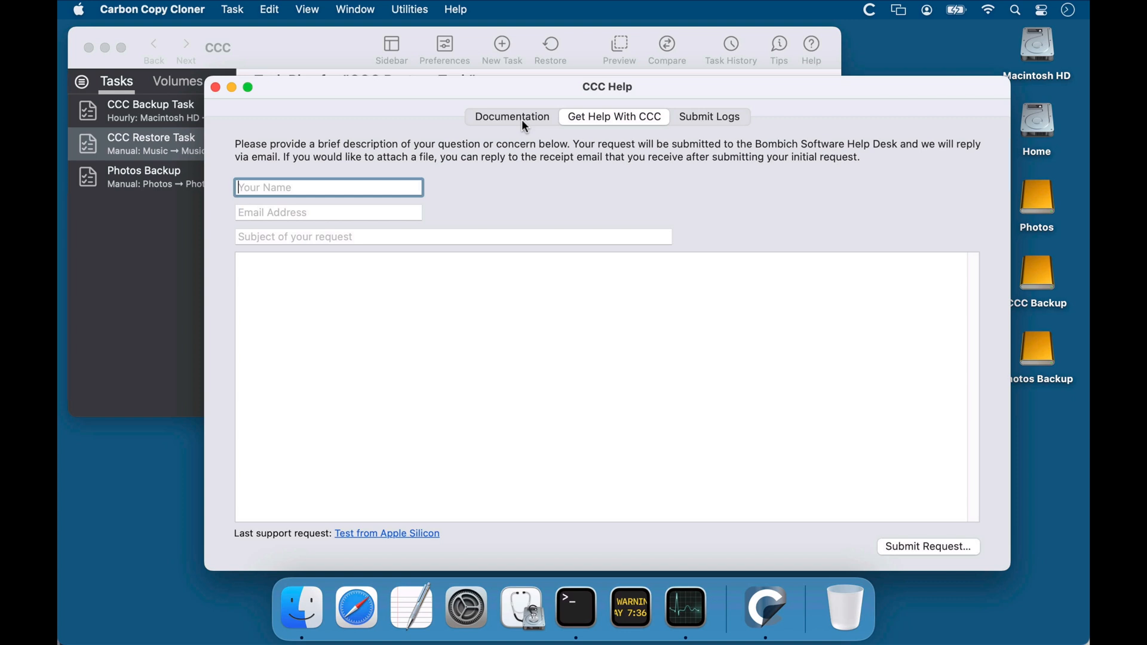